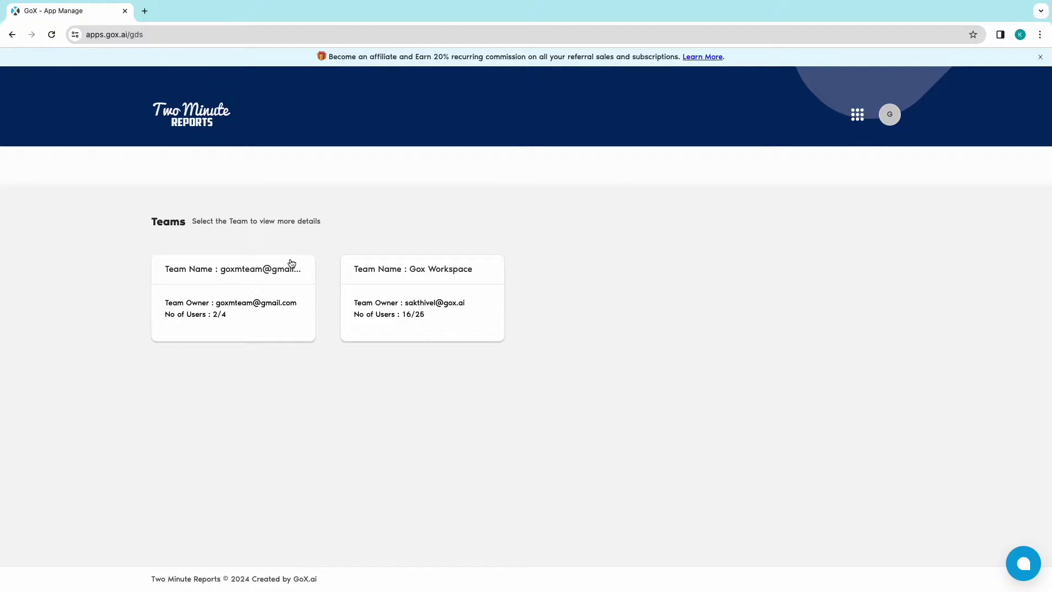
In the first team, add a new Google Analytics 4 data source named 'Test Ga4'
click(277, 286)
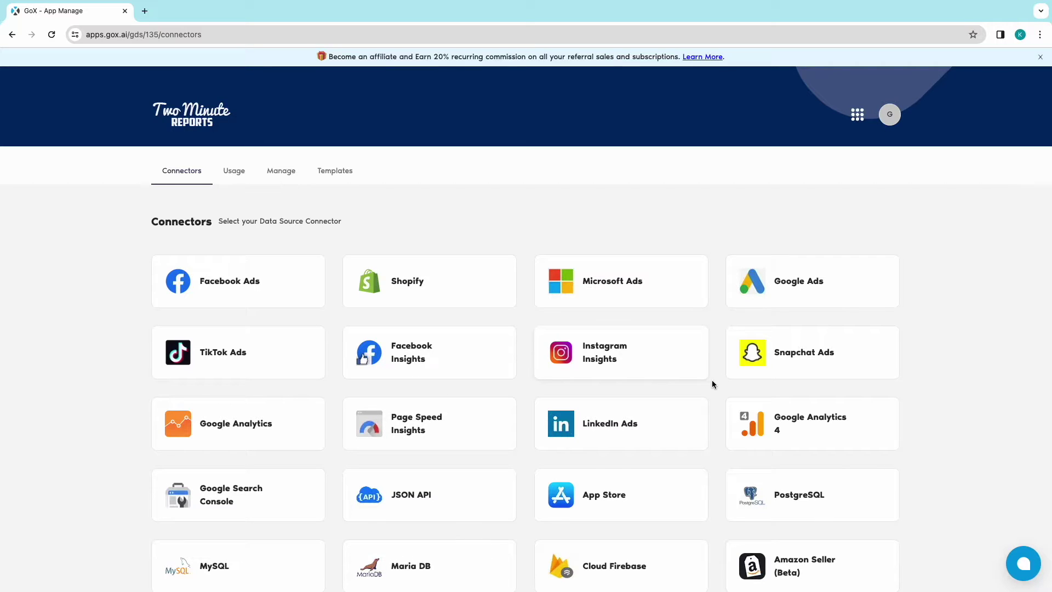
click(806, 426)
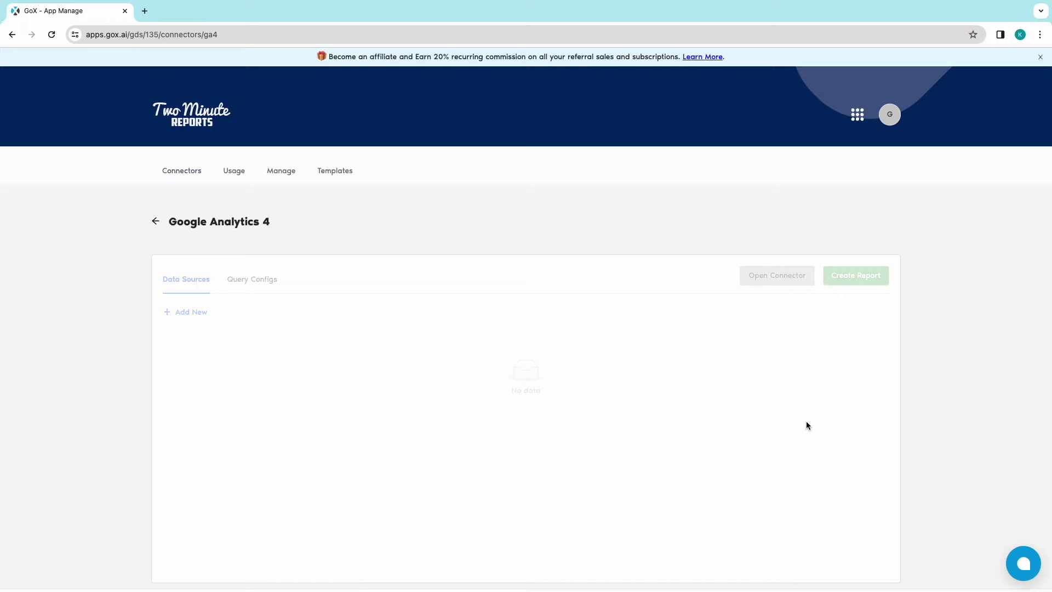
click(191, 313)
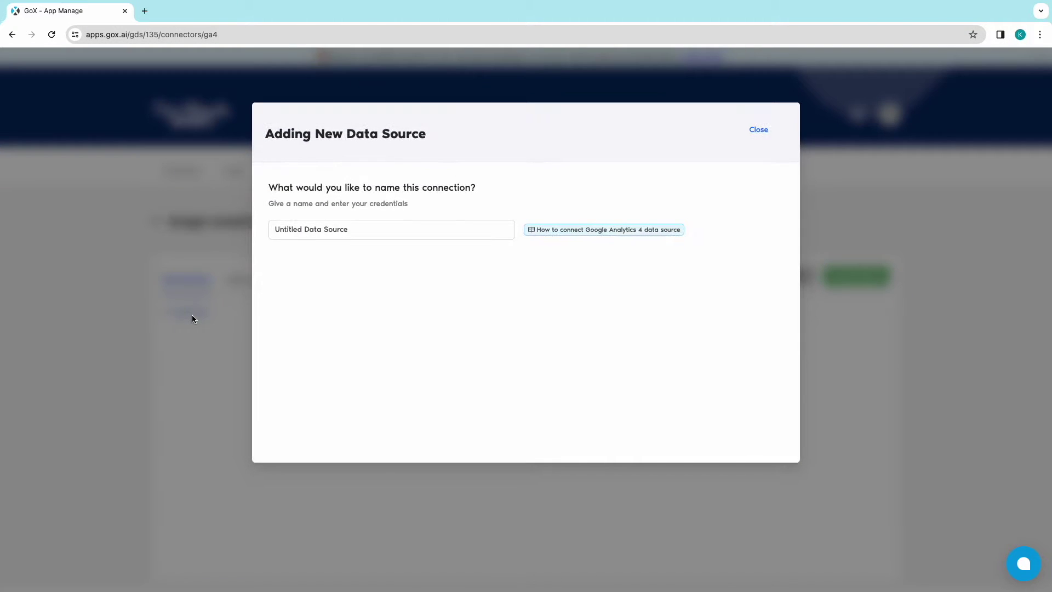
triple_click(421, 233)
text(Tes)
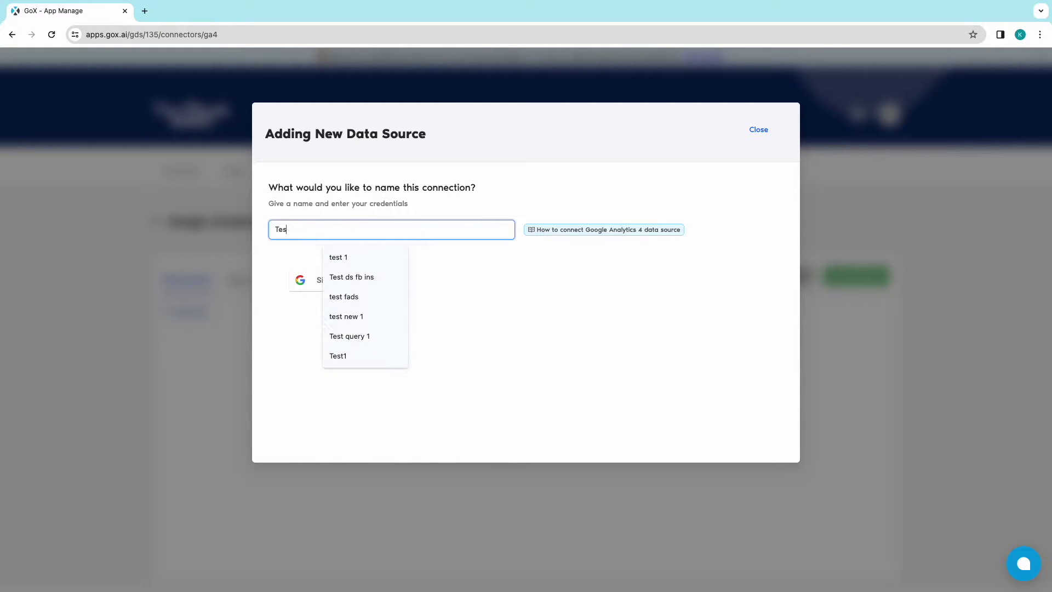
text(t Ga)
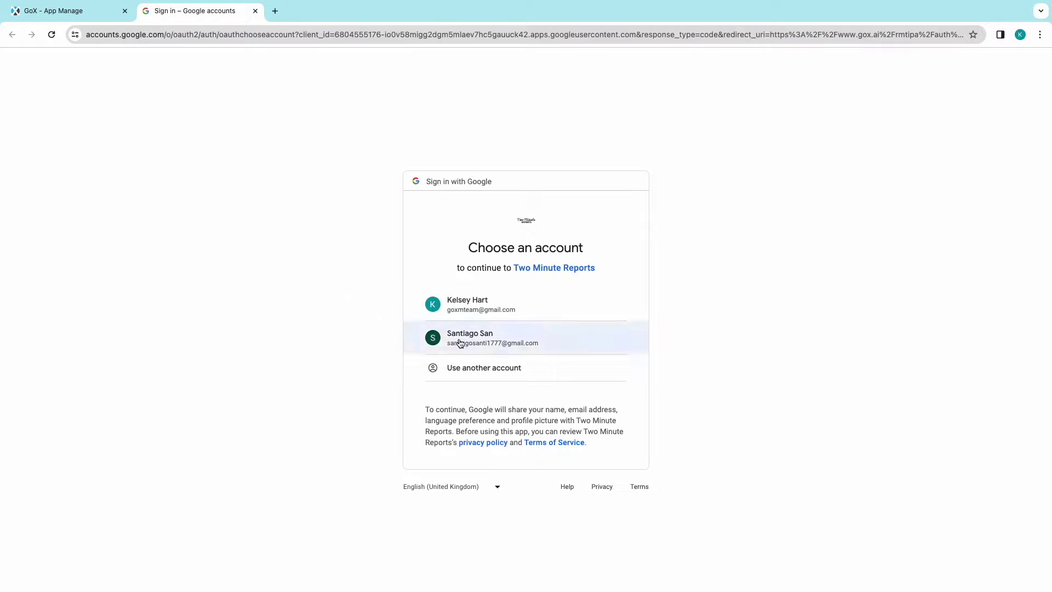
Sign in with the second Google account and grant Two Minute Reports access
click(461, 338)
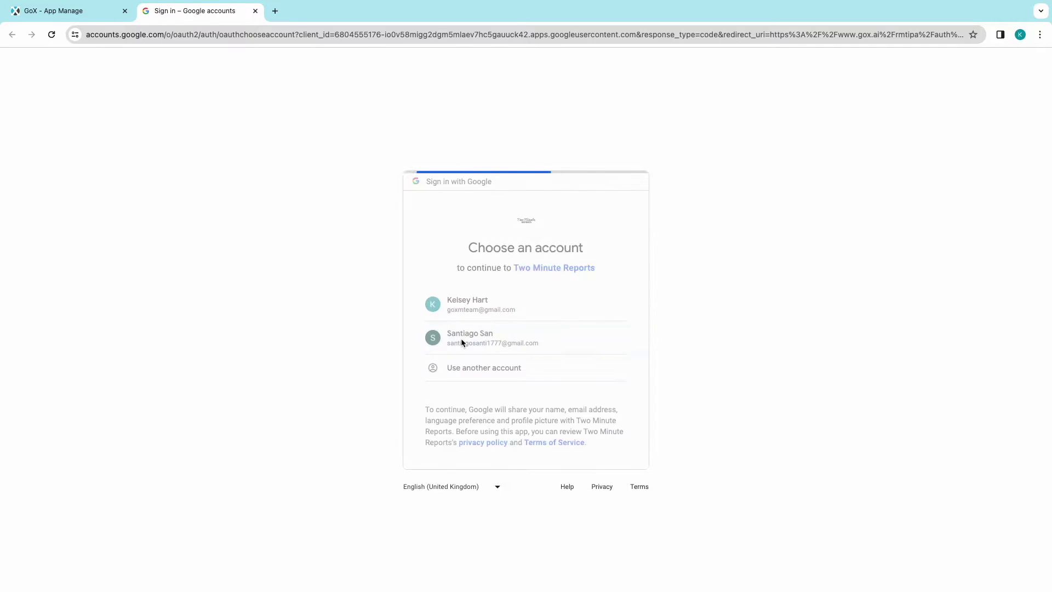
click(575, 408)
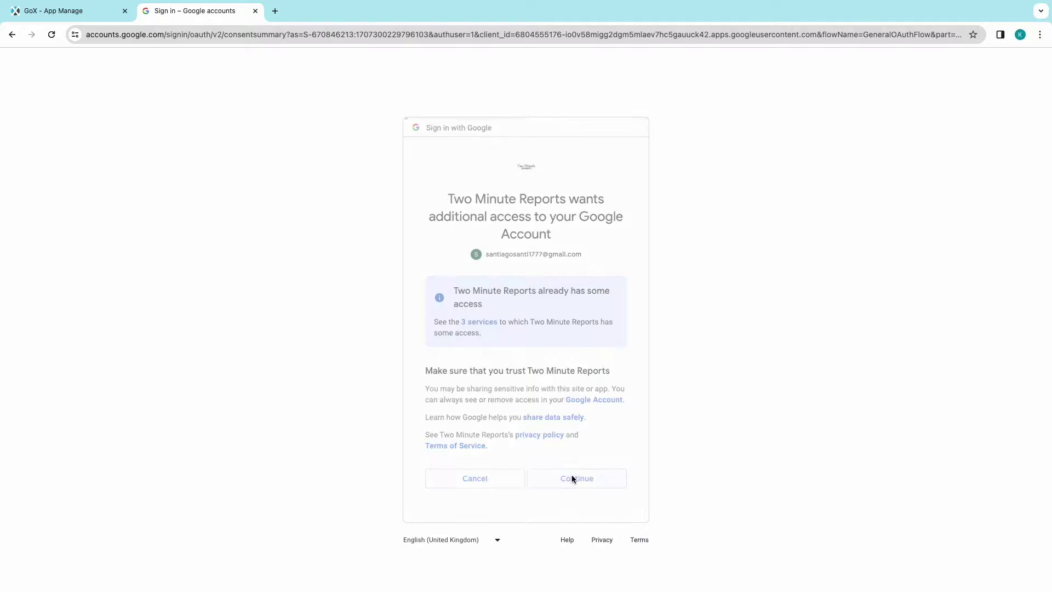
click(572, 479)
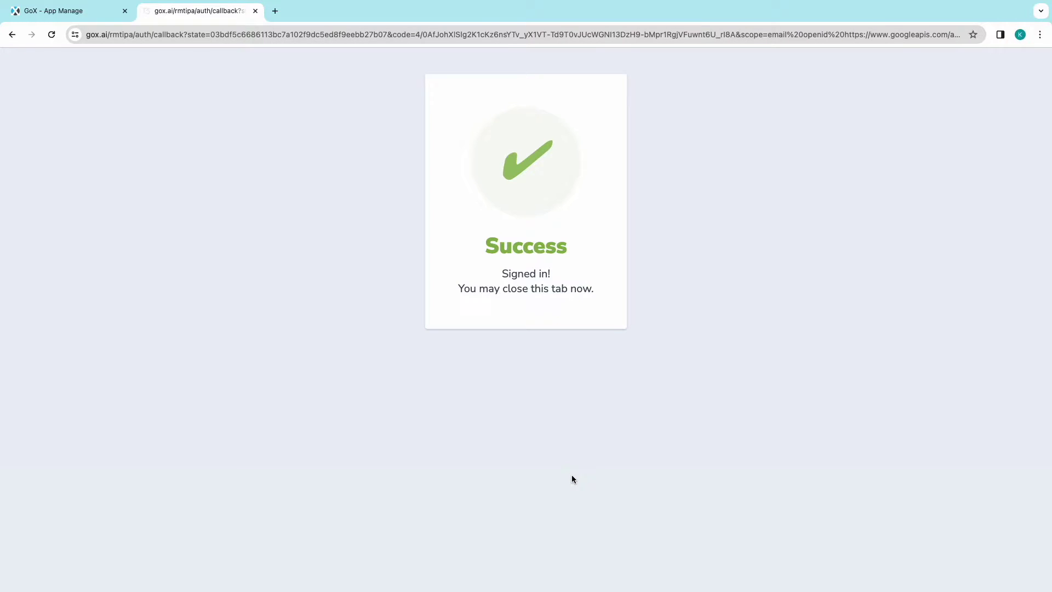
click(255, 11)
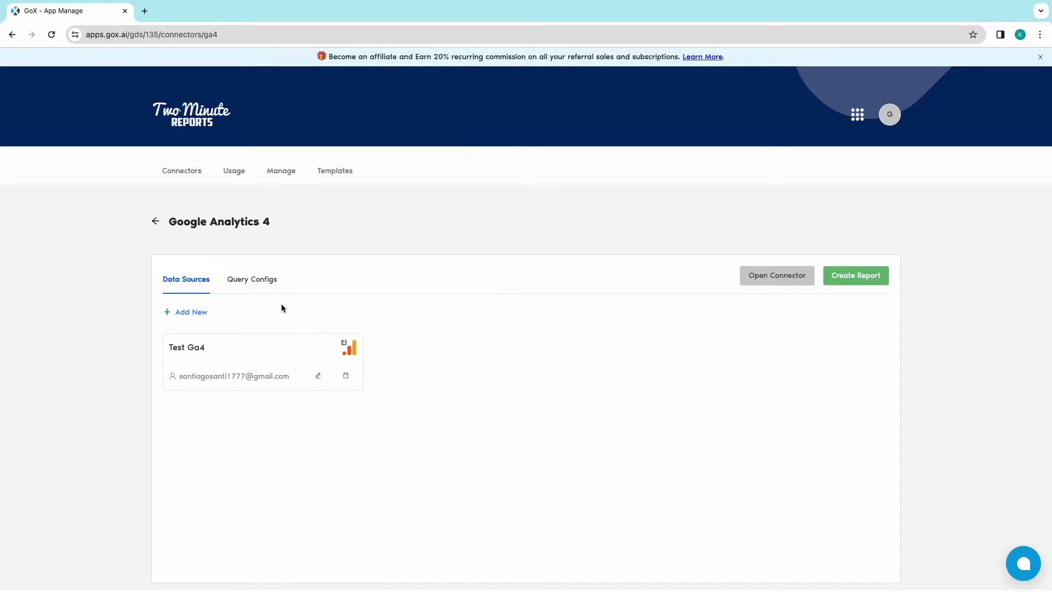
Start a new query configuration that uses the Test Ga4 data source
click(249, 280)
click(197, 312)
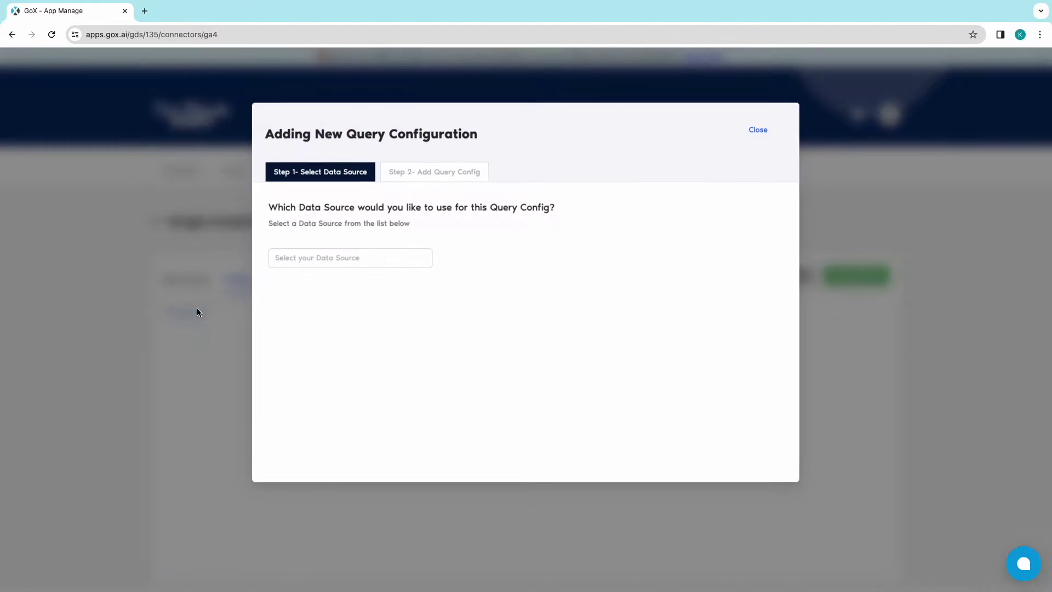
click(289, 263)
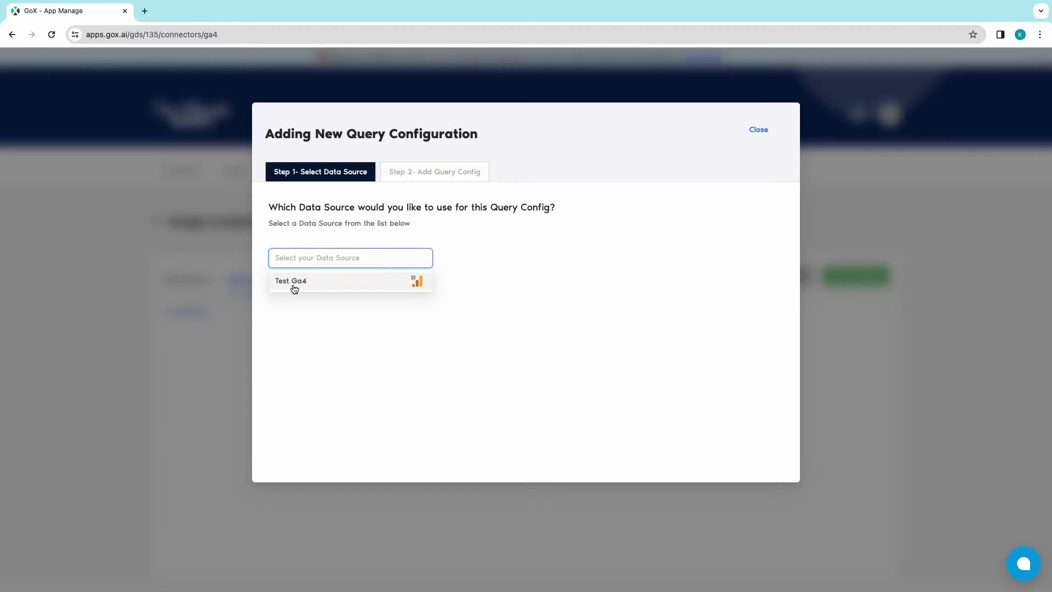
click(294, 283)
click(291, 300)
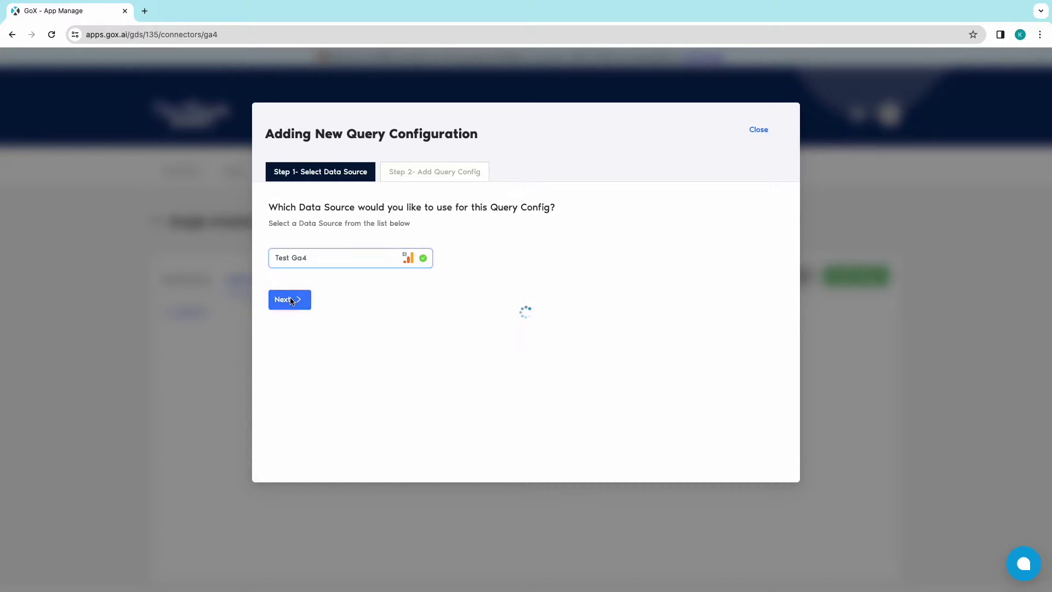
Name the config 'Test ga4 query', add the GoX.ai - GA4 account view, and save
triple_click(353, 251)
text(Test ga4 query)
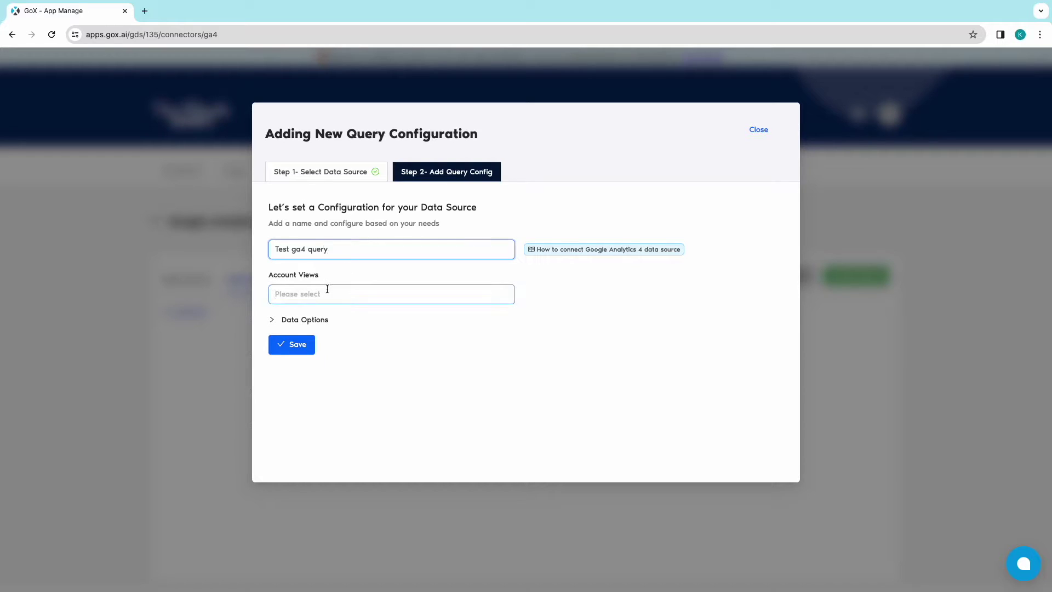
click(327, 291)
click(405, 385)
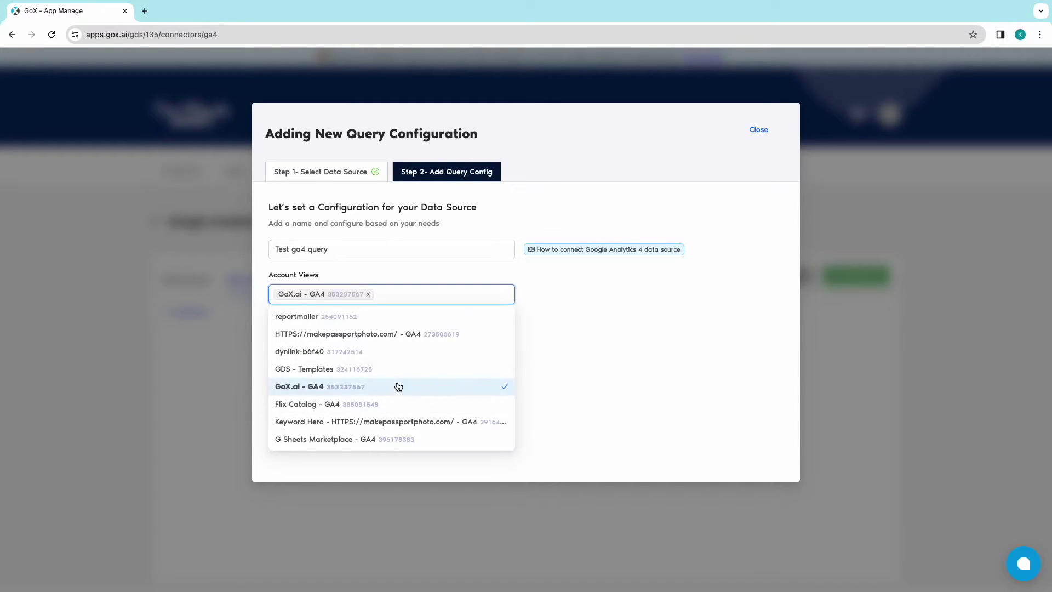
click(587, 305)
click(262, 294)
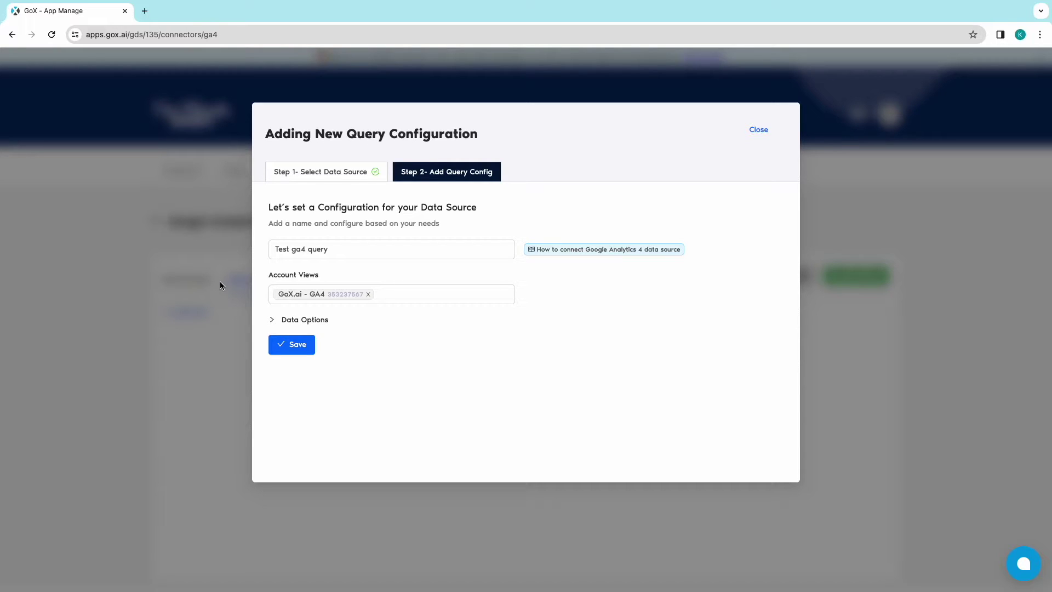
click(311, 351)
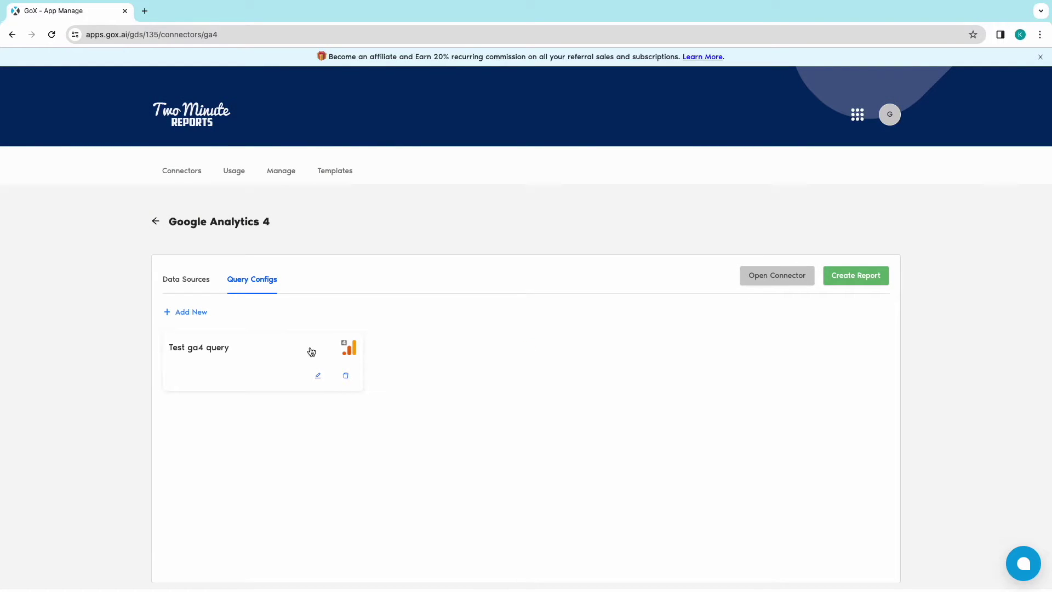
Start a new Data Studio report from the Test ga4 query configuration
click(870, 280)
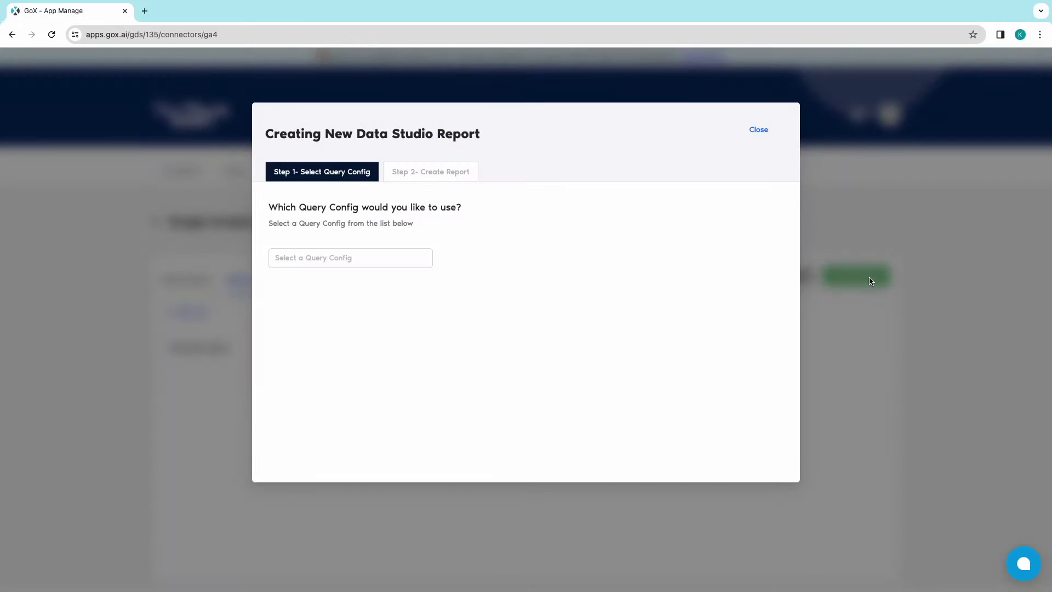
click(371, 267)
click(371, 268)
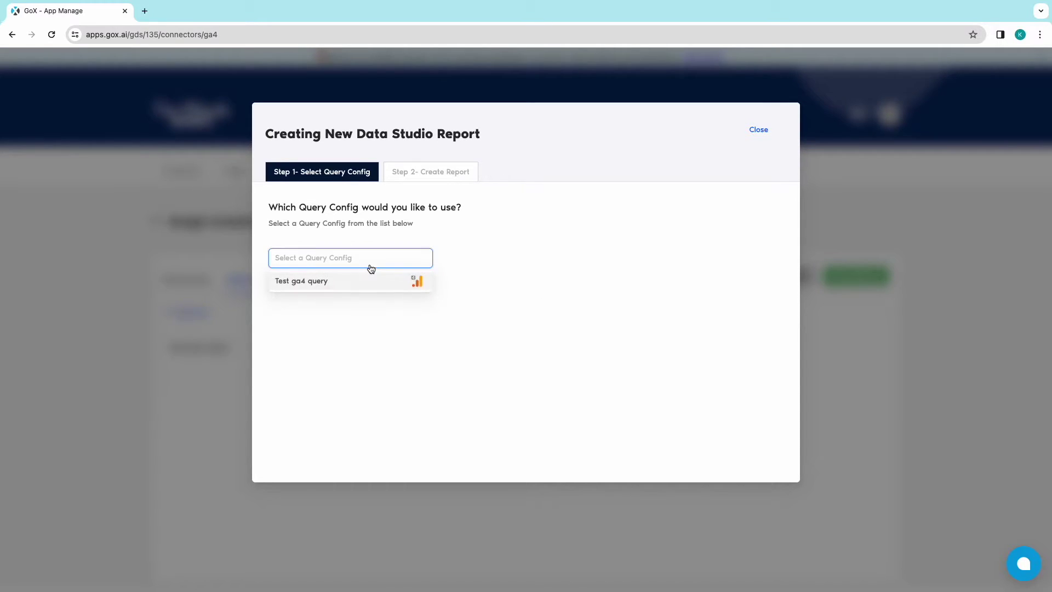
click(350, 286)
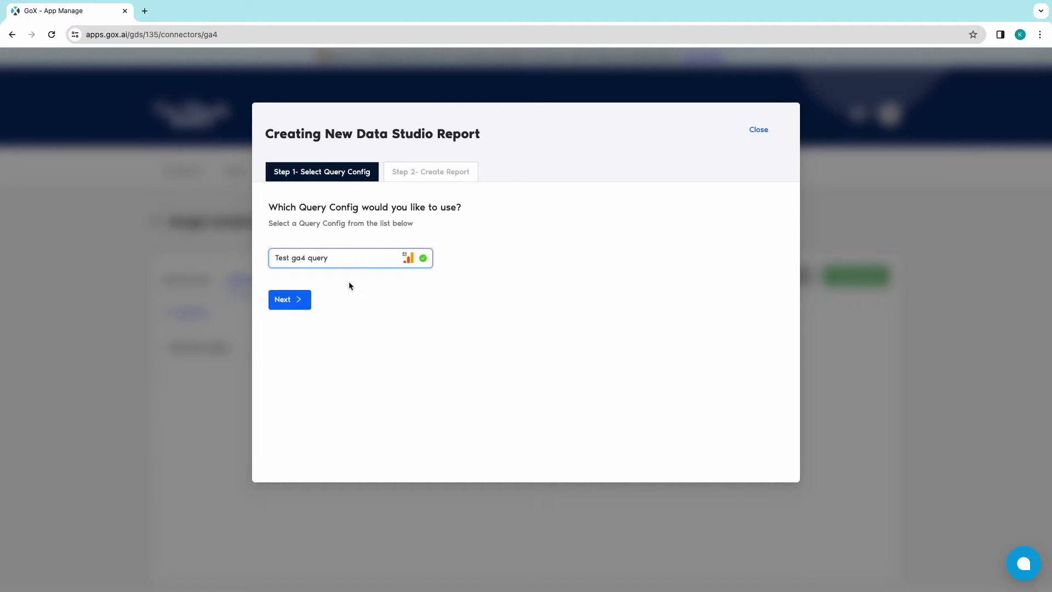
click(298, 300)
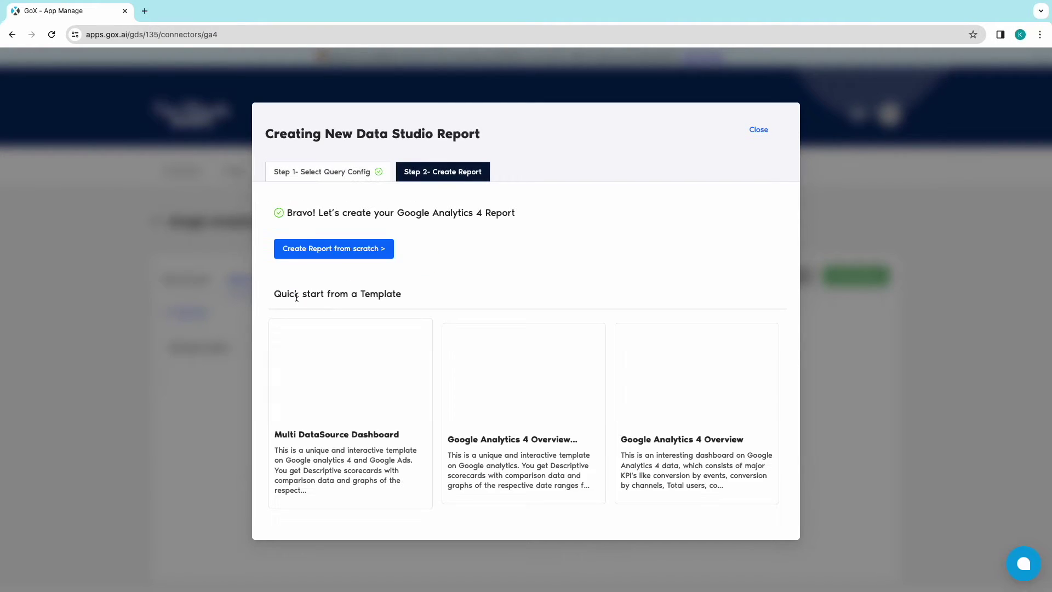
Browse the template carousel and pick a Google Analytics 4 template
scroll(507, 371, right, 2)
scroll(508, 373, right, 5)
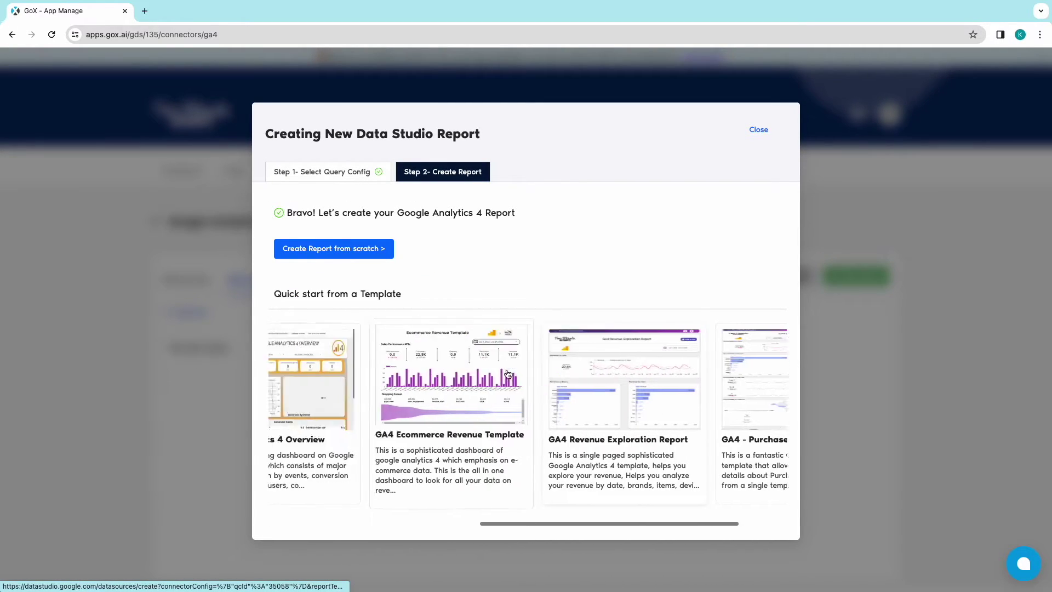
scroll(507, 373, left, 3)
click(432, 306)
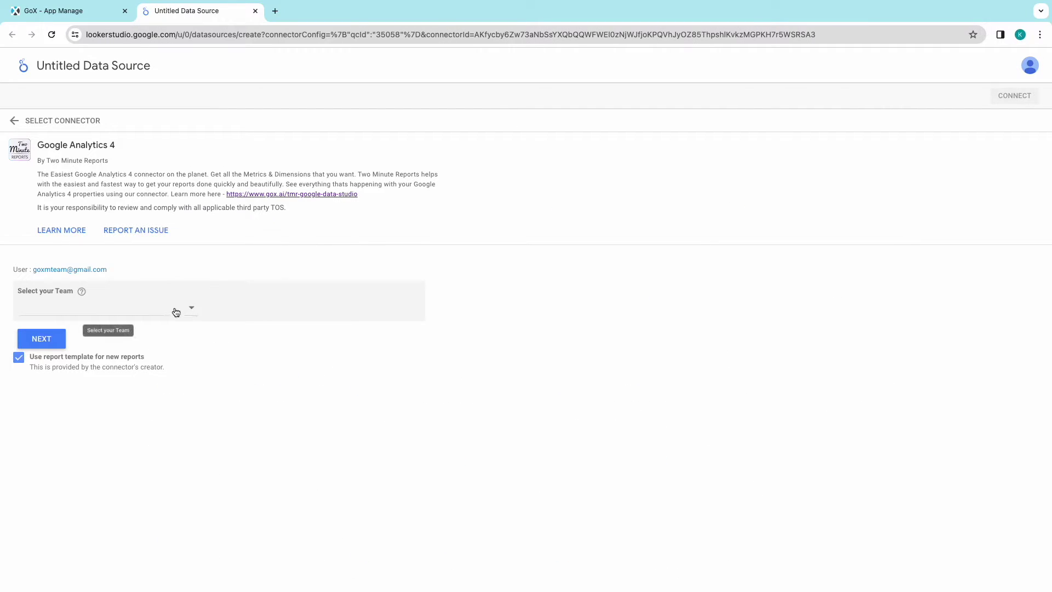
For the first team, connect Test ga4 query without the report template, then create a report
click(175, 310)
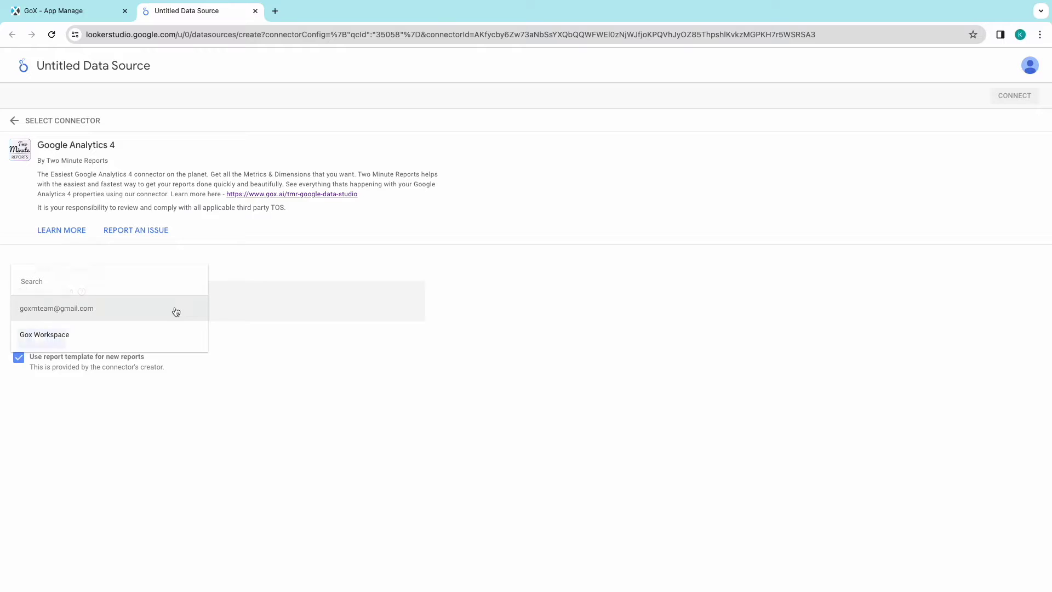
click(176, 310)
click(18, 358)
click(48, 338)
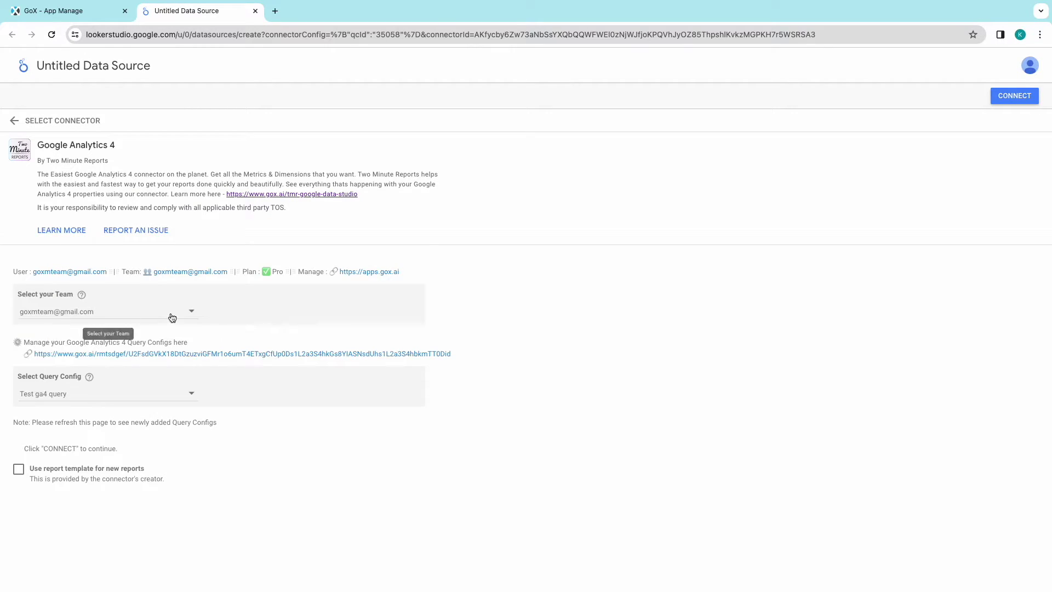
click(1029, 97)
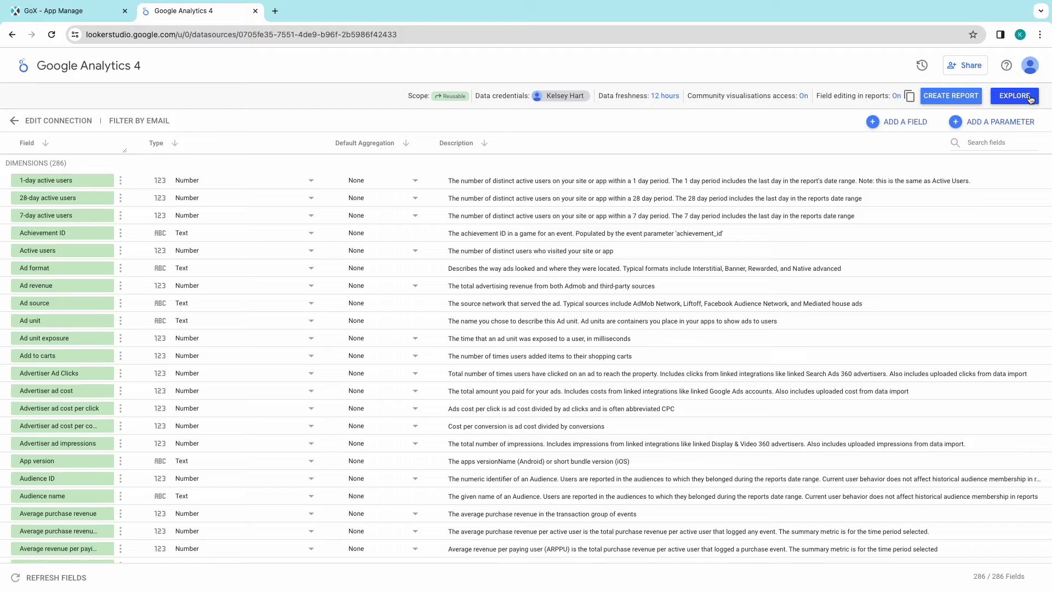
click(970, 101)
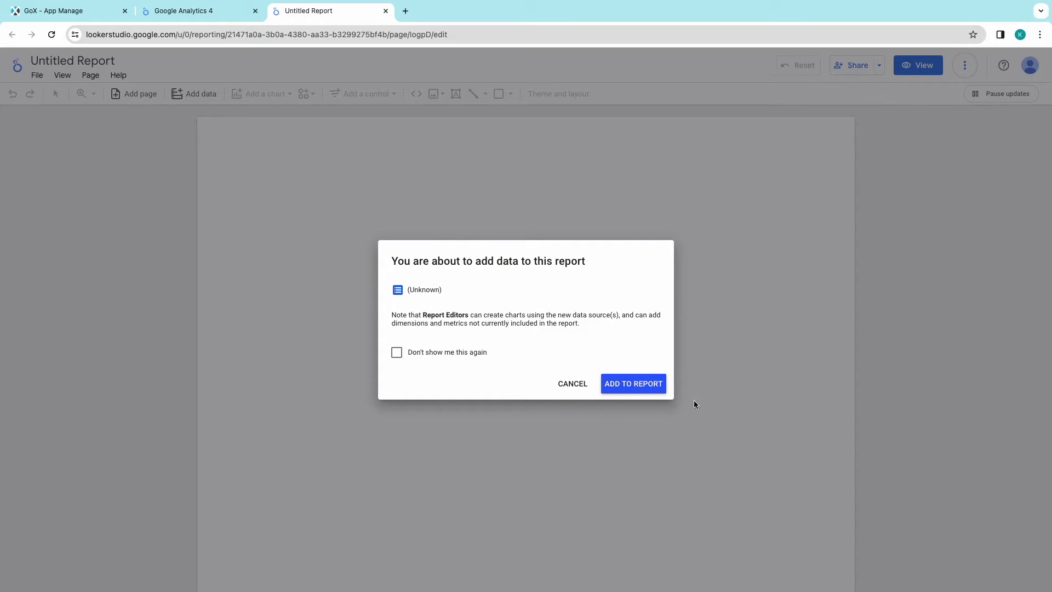
Add the GA4 data to the report and add Total users as a second table metric
click(643, 379)
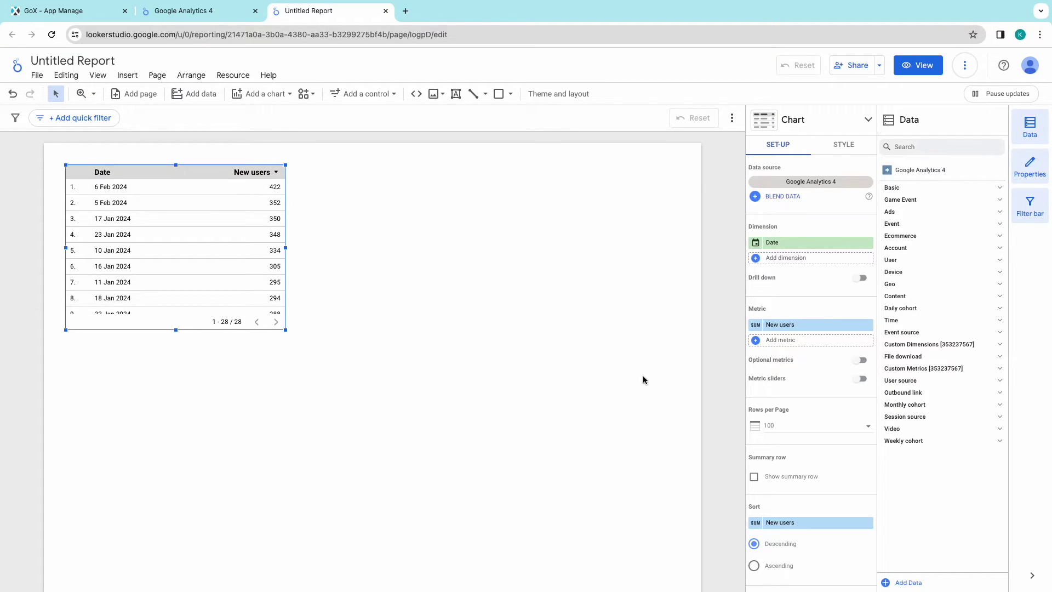
click(803, 347)
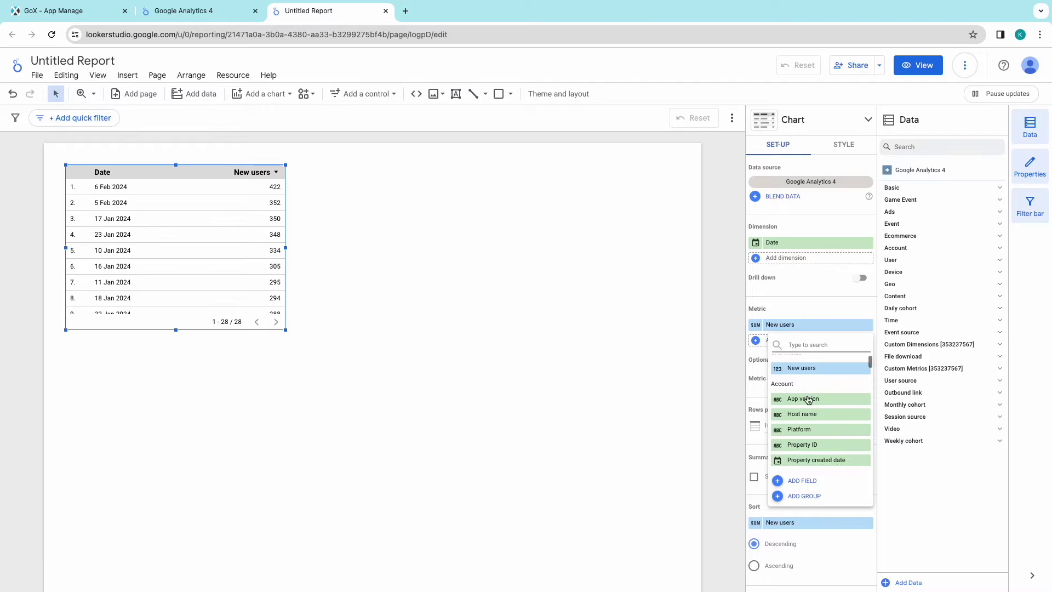
scroll(808, 399, down, 2)
scroll(807, 399, up, 1)
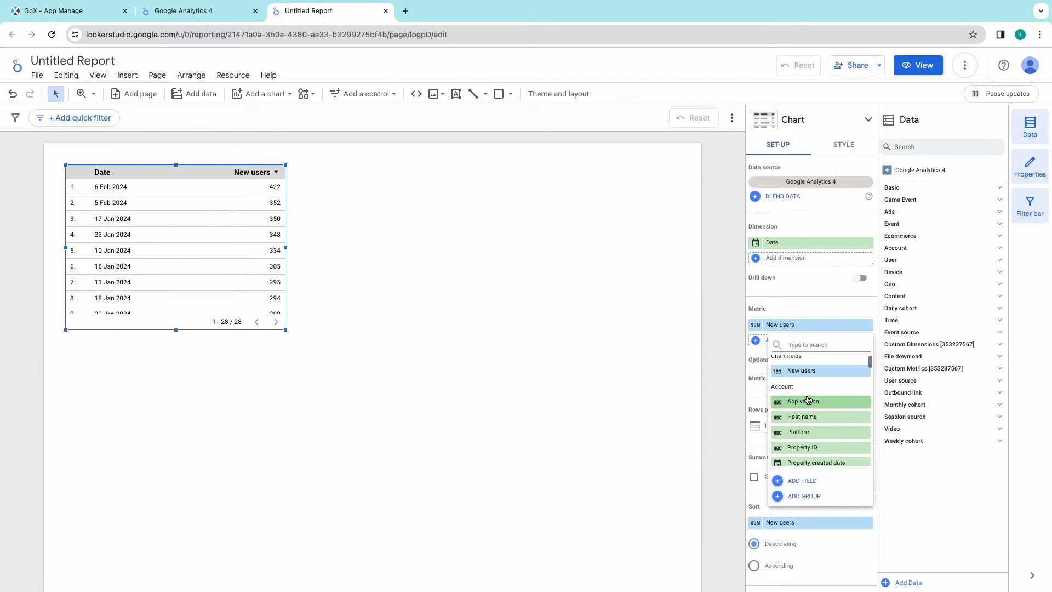
text(tot)
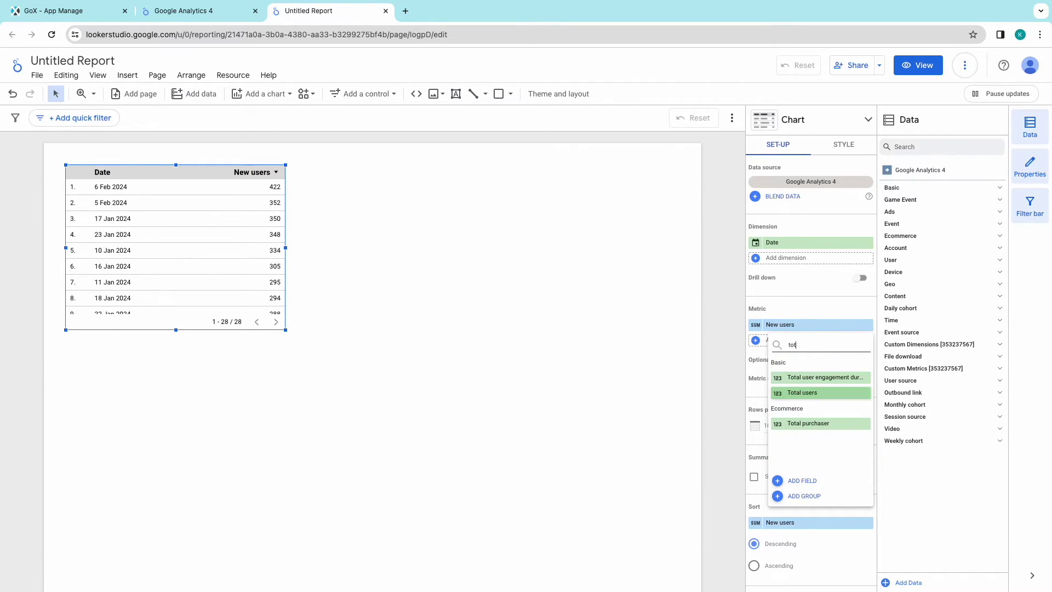
click(806, 394)
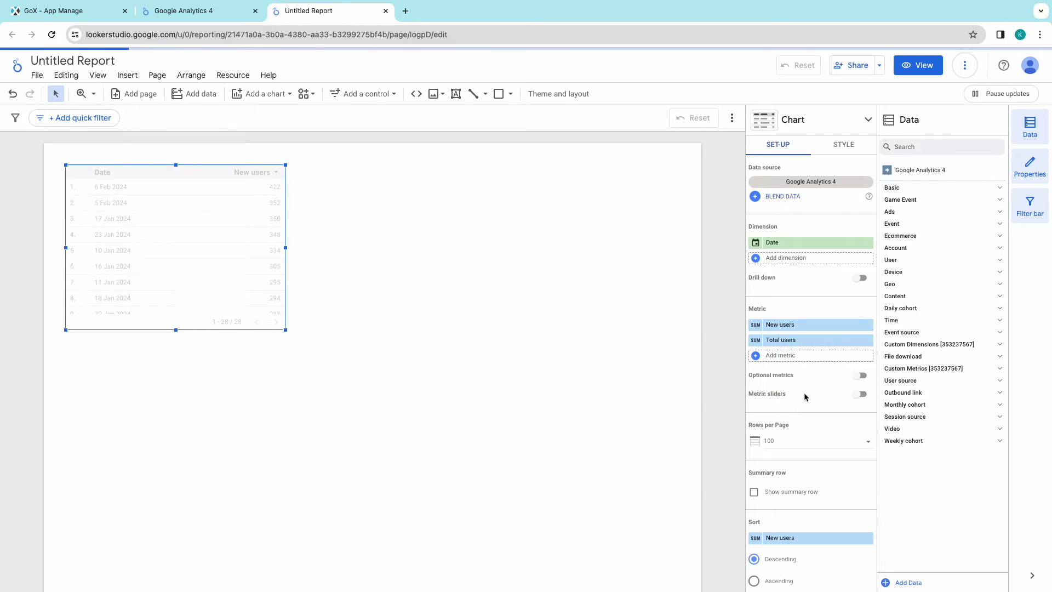
click(785, 258)
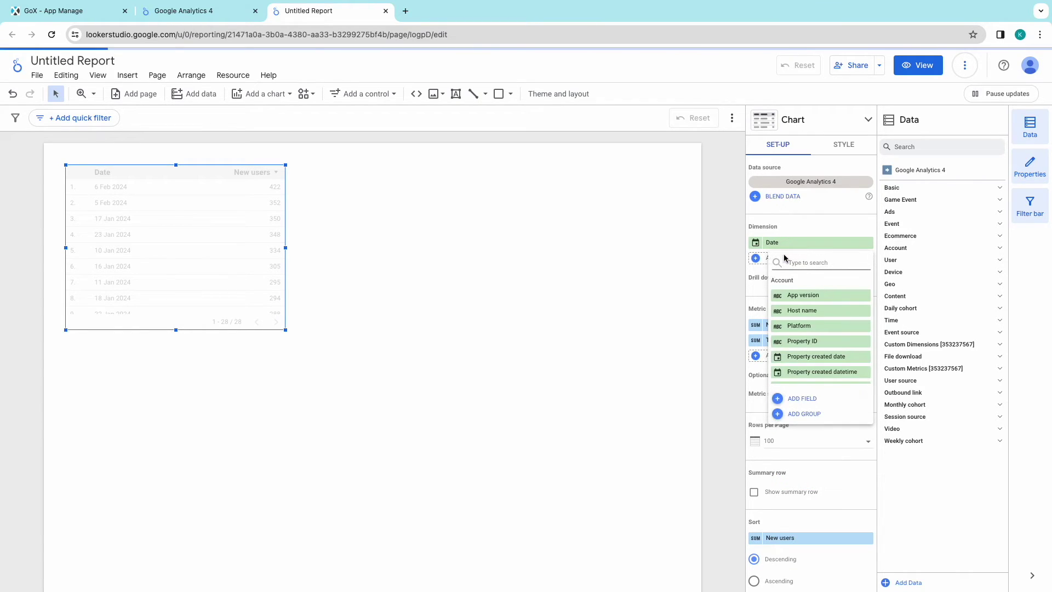
Search 'day' and add 1-day active users as a table dimension beside Date
text(day)
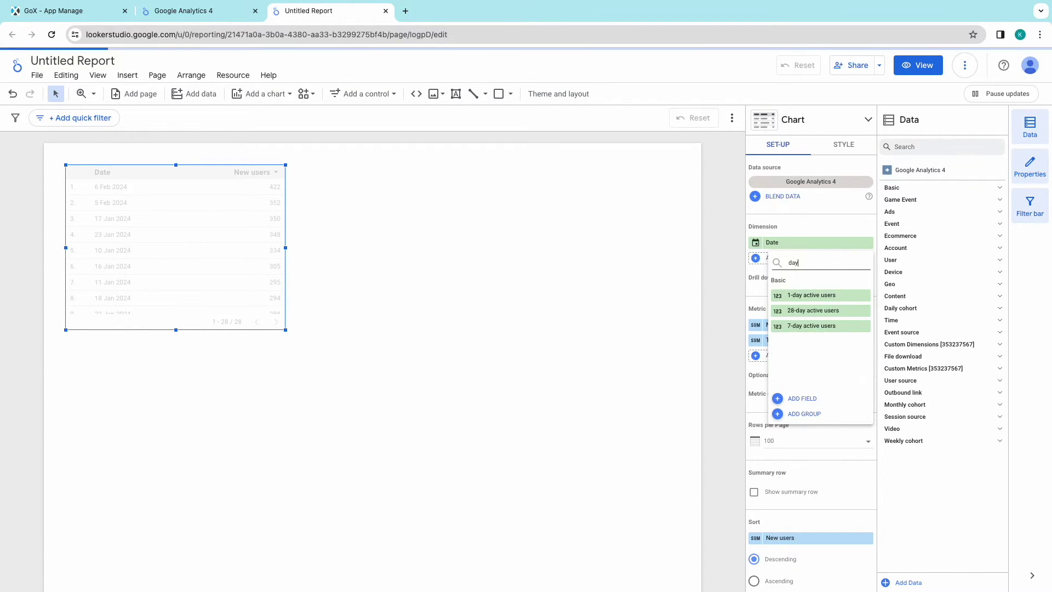
click(800, 295)
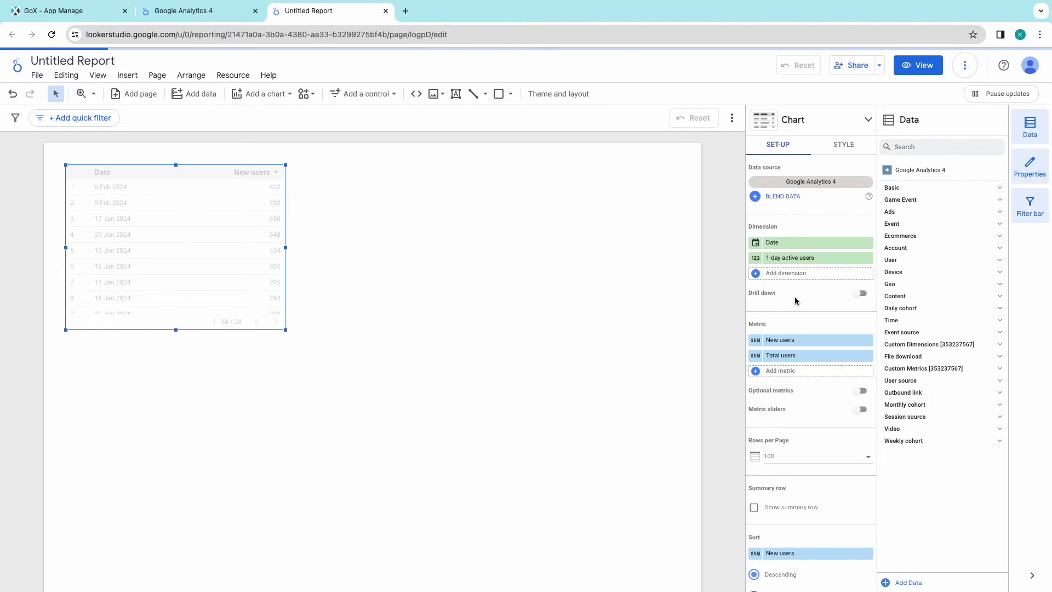
scroll(815, 390, down, 3)
scroll(817, 388, down, 3)
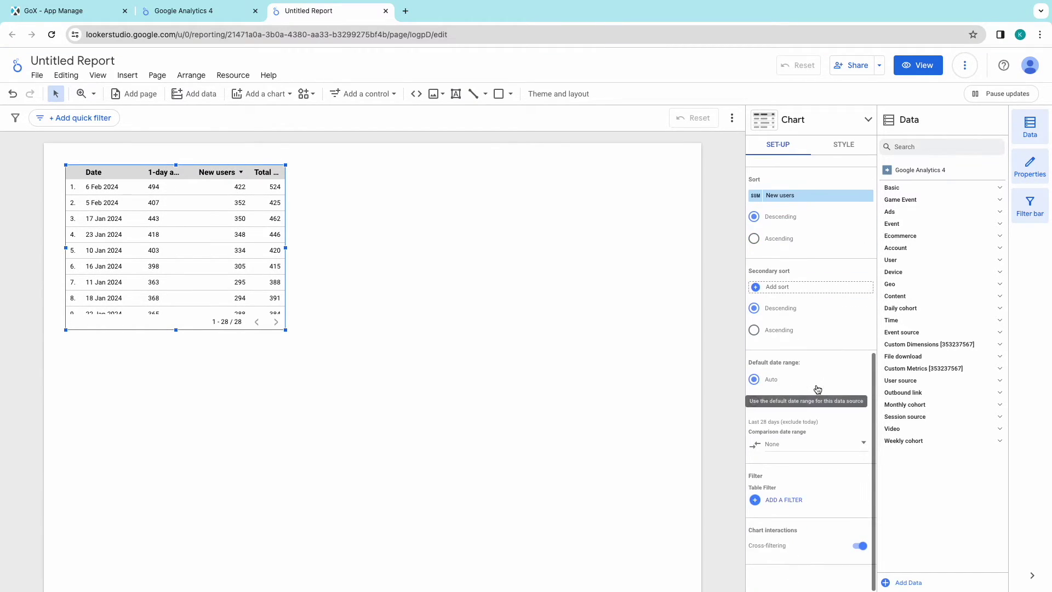
scroll(817, 389, up, 2)
scroll(817, 390, up, 3)
scroll(819, 387, up, 1)
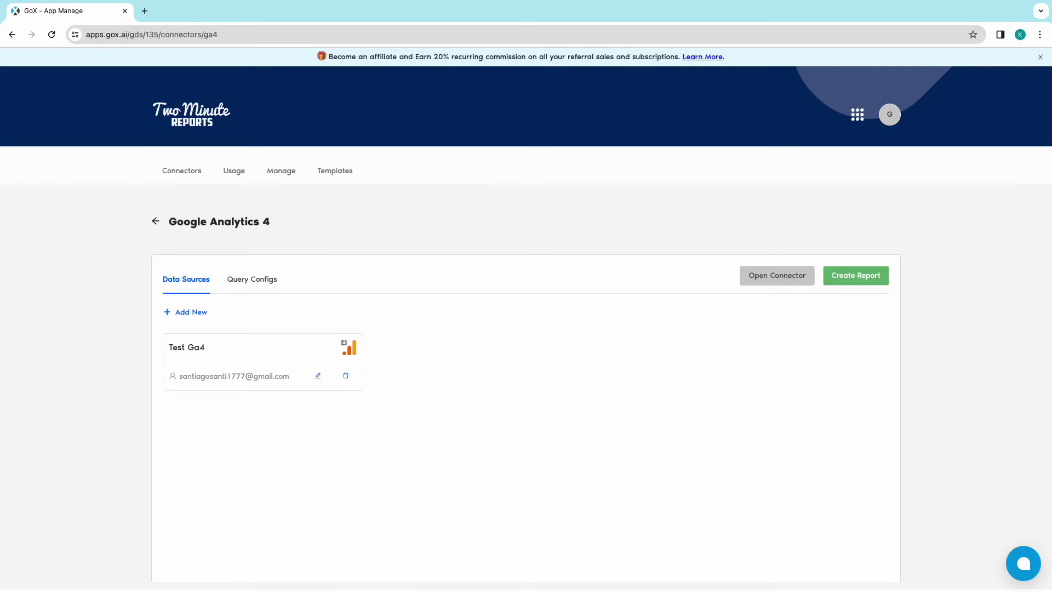
Start another report from Test ga4 query and browse templates to the GA4 Overview
click(844, 276)
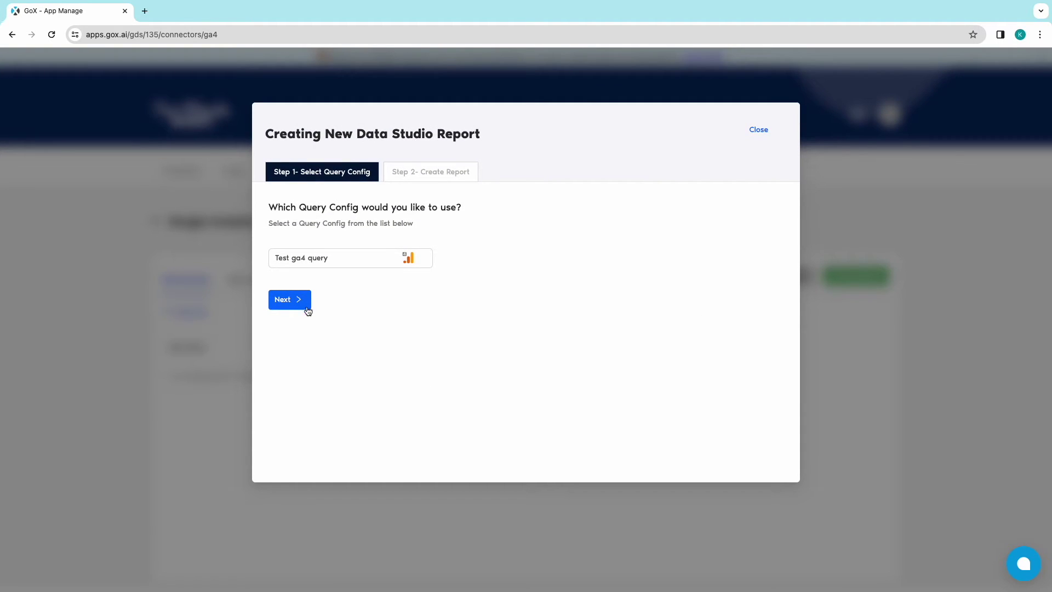
click(296, 300)
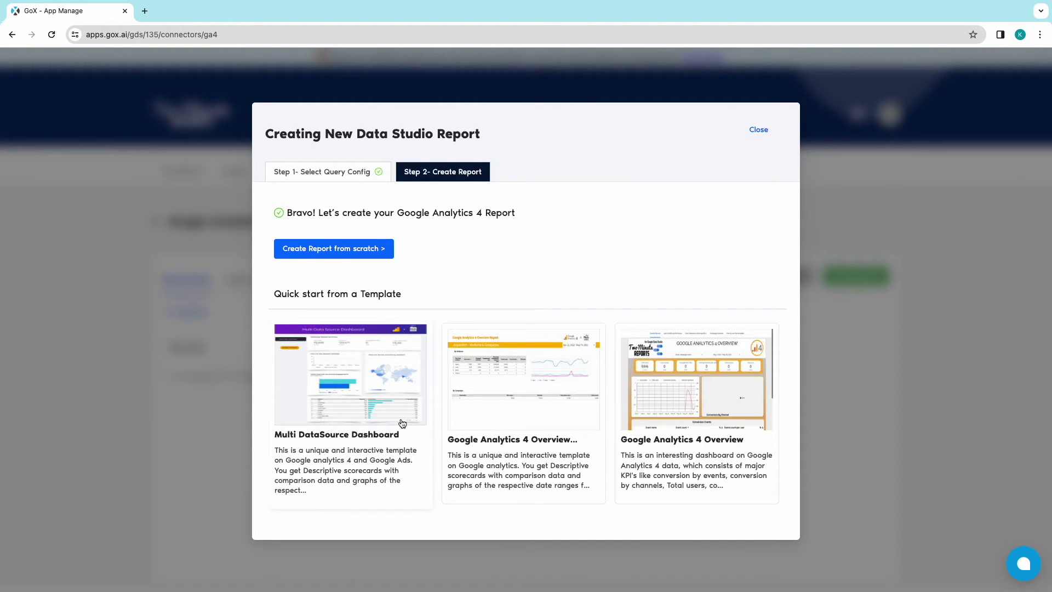
scroll(526, 417, right, 2)
scroll(539, 440, right, 3)
scroll(539, 440, right, 3)
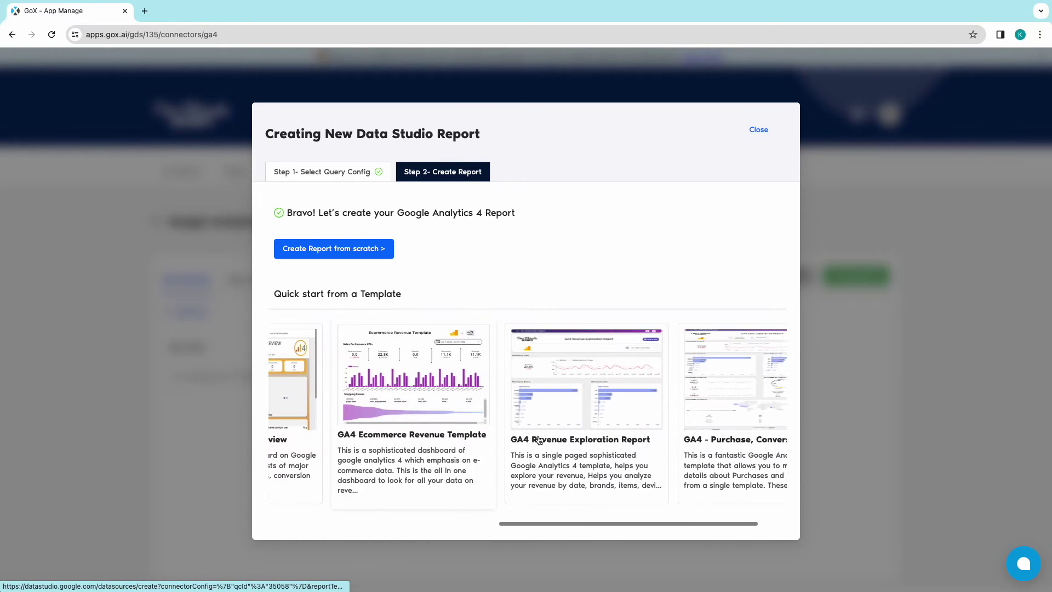
scroll(539, 440, right, 1)
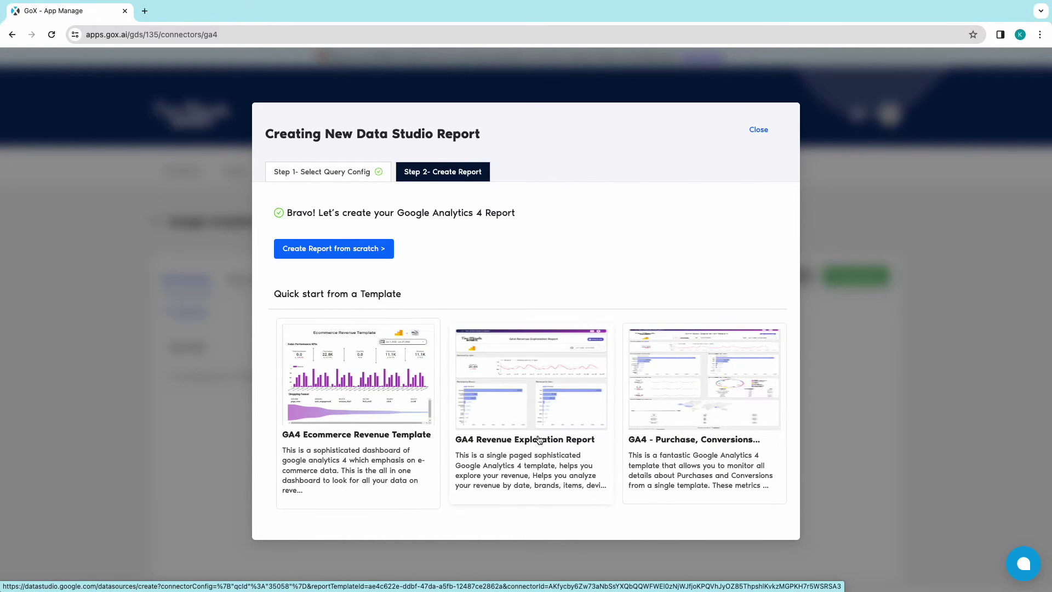
scroll(540, 440, left, 3)
scroll(630, 455, left, 3)
scroll(670, 459, left, 1)
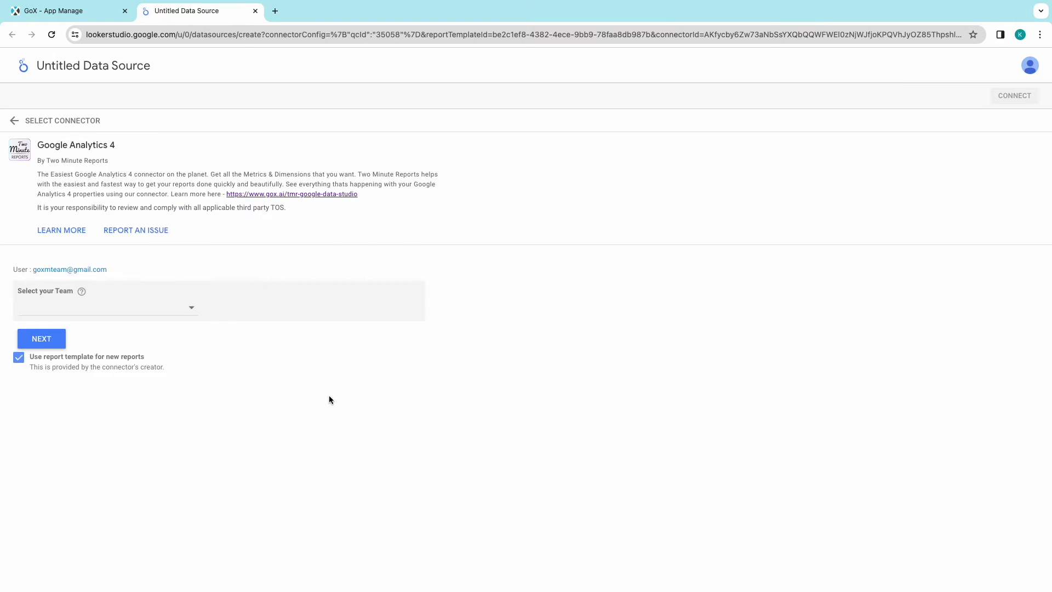
For the chosen team, connect the GA4 data source and create the overview-template report
click(145, 307)
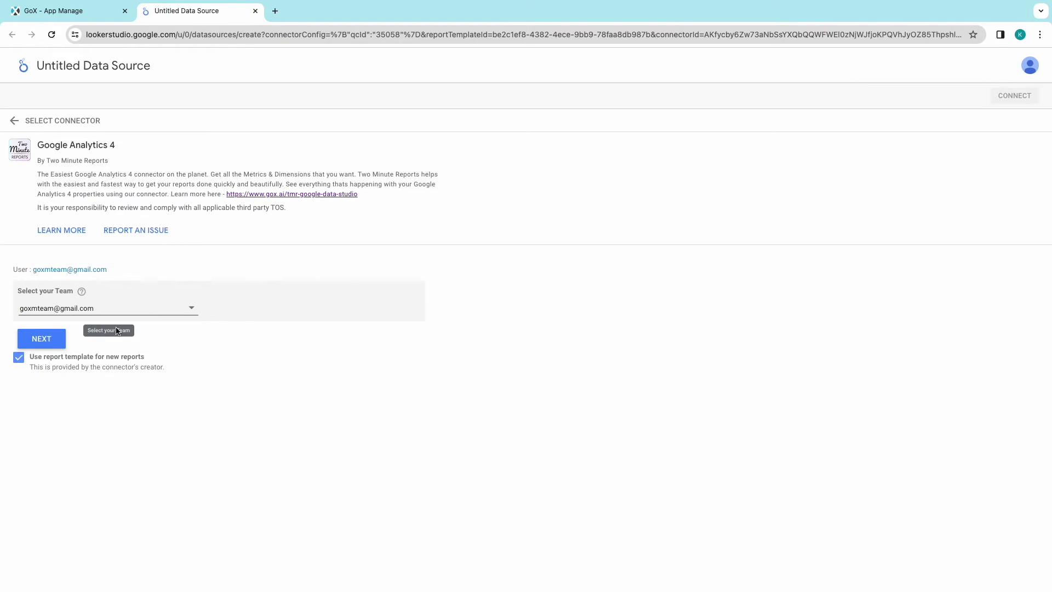
click(58, 340)
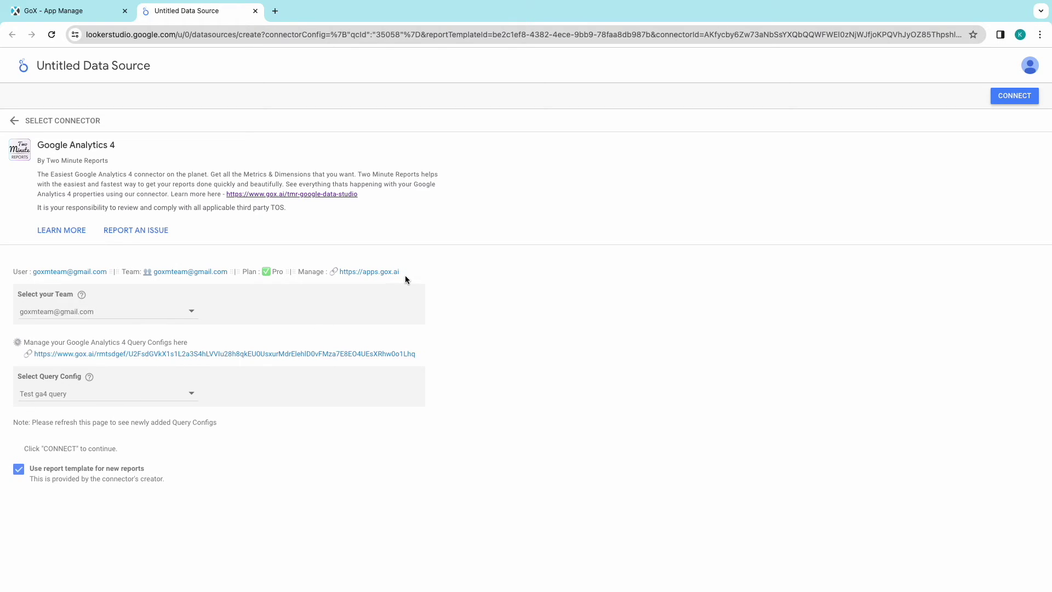
click(1001, 94)
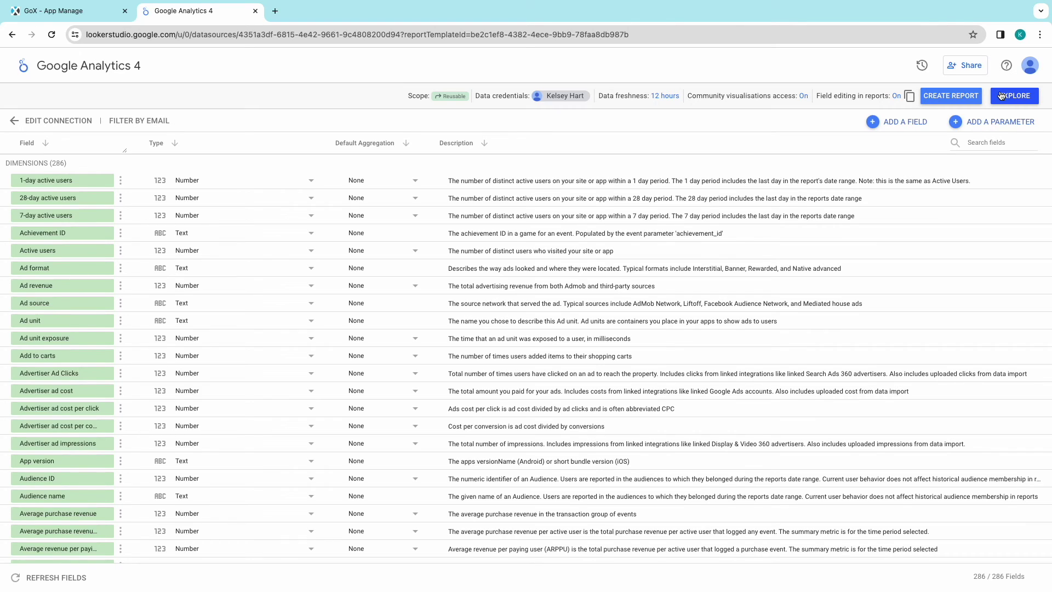
click(971, 103)
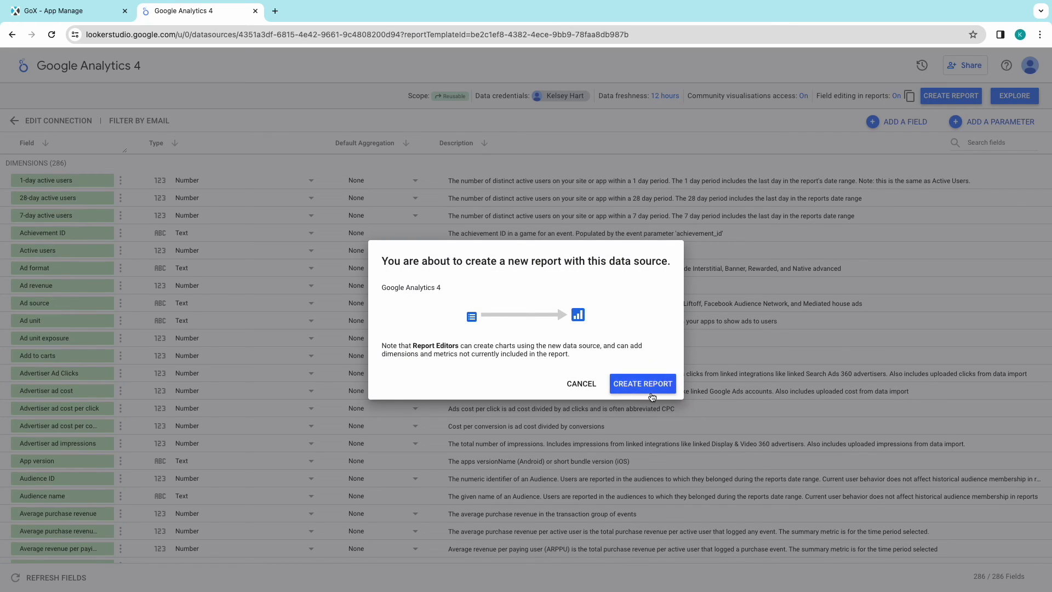
click(644, 390)
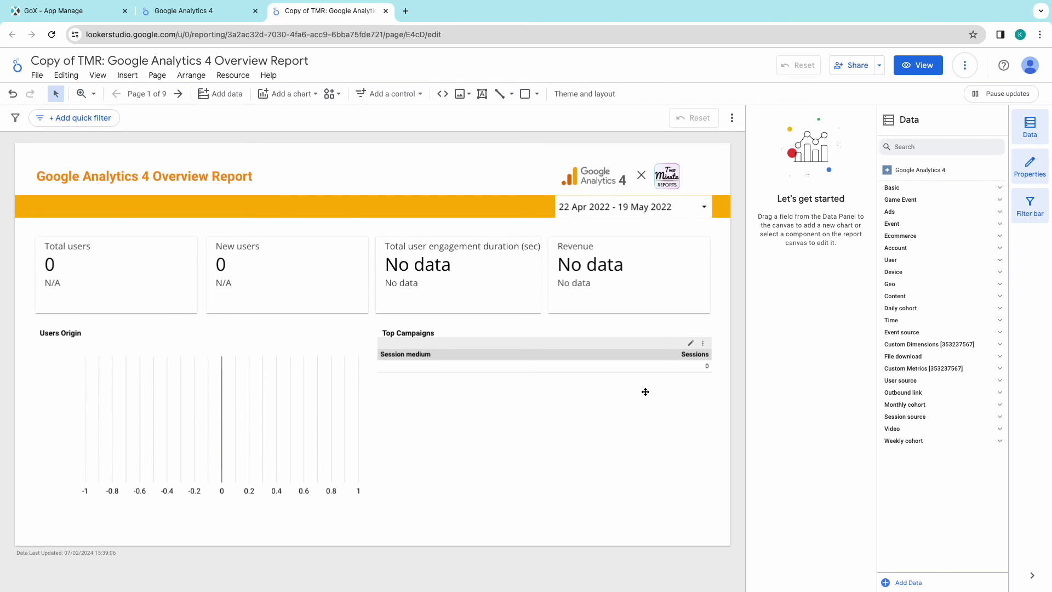
Set the date range to Last 30 days and page through the report to Page 9 of 9
click(699, 209)
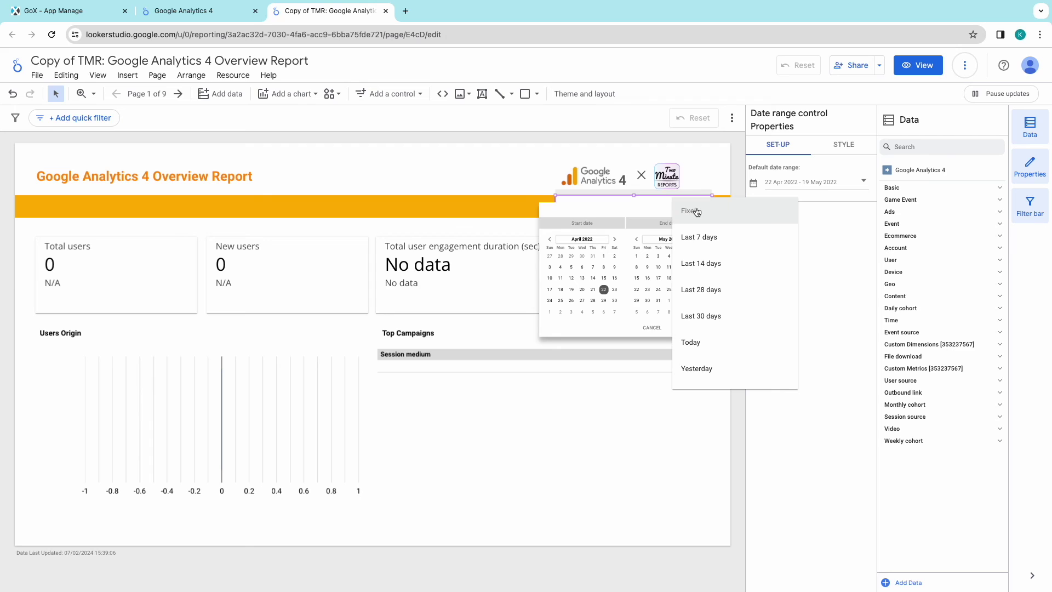
click(700, 317)
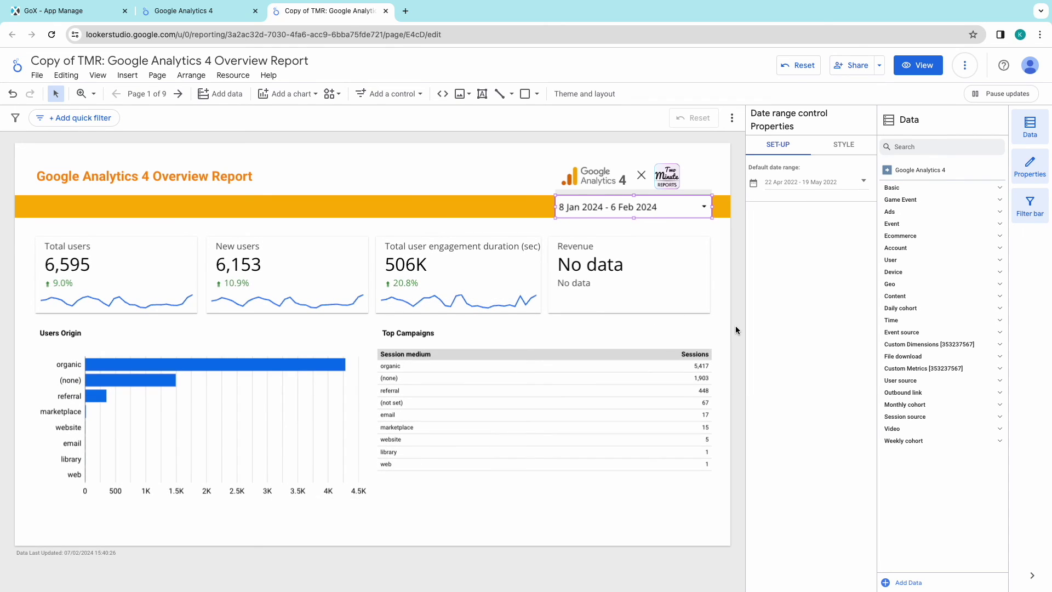
click(178, 94)
click(179, 94)
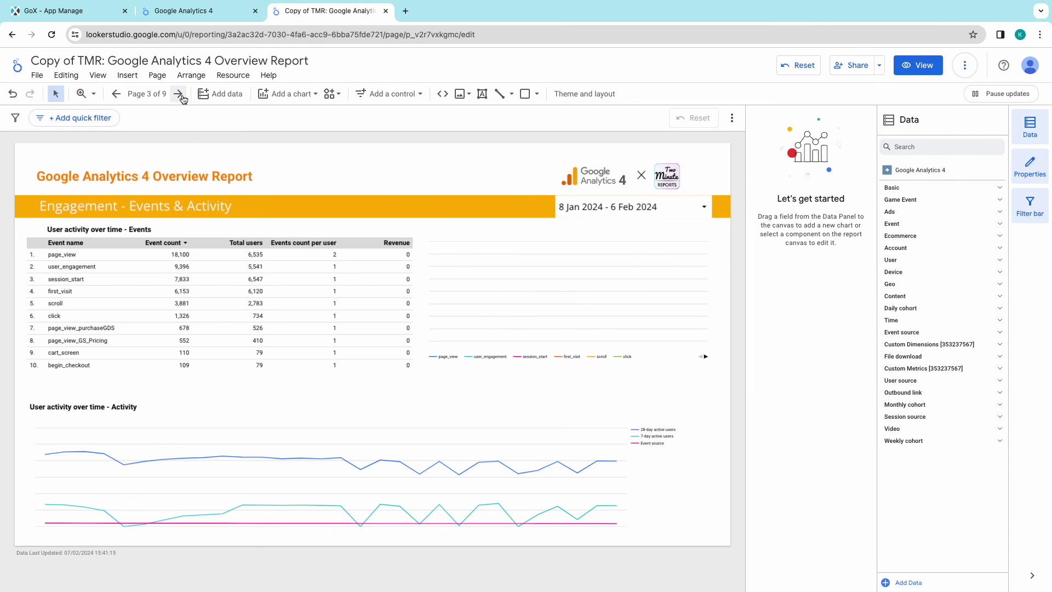
click(180, 94)
click(179, 95)
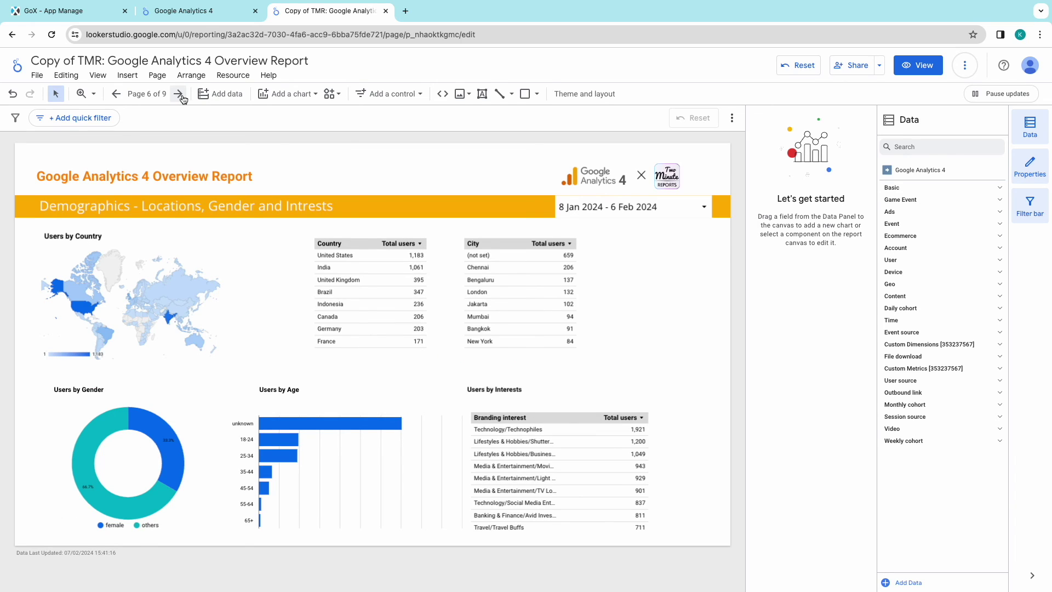
click(179, 94)
click(181, 95)
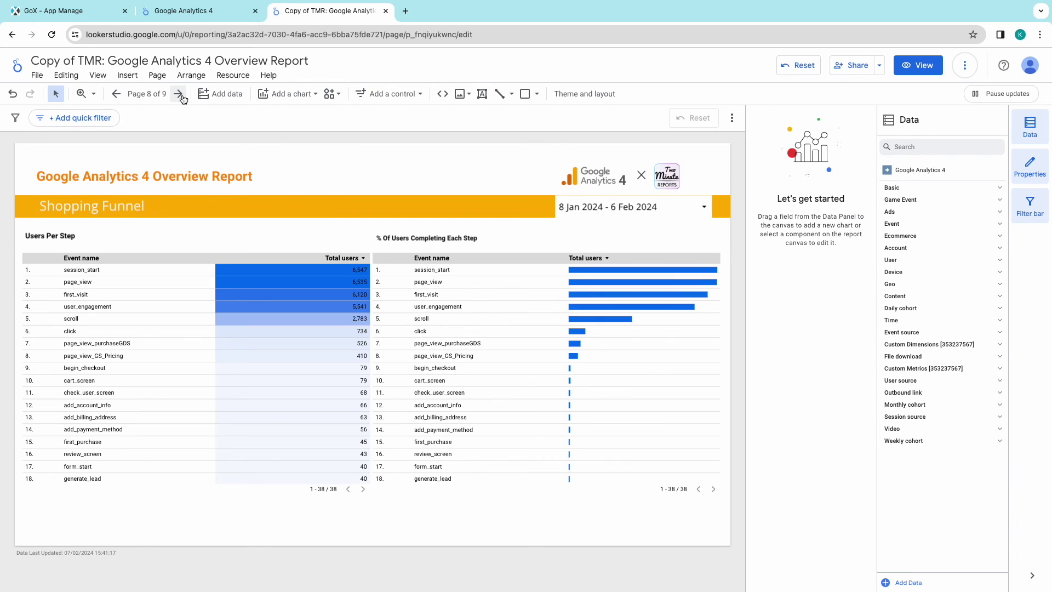